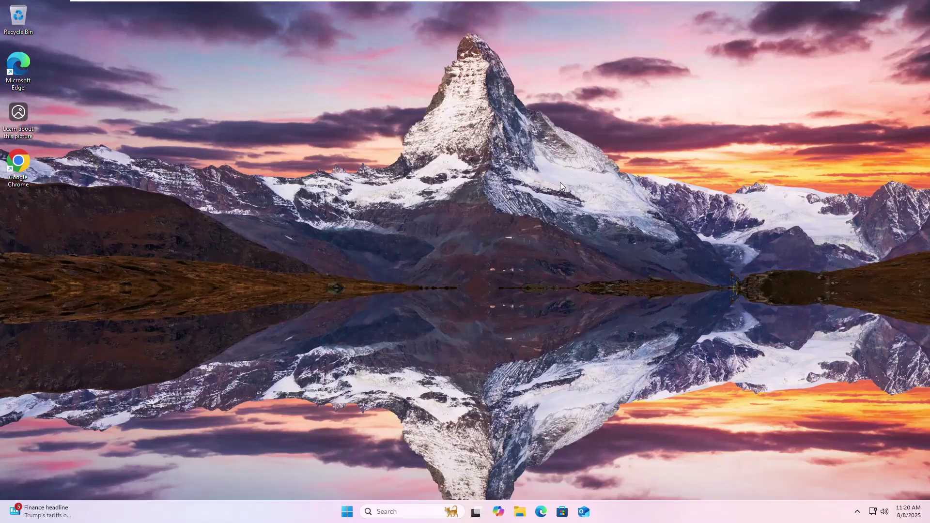
Refresh the desktop twice from its right-click menu
right_click(560, 182)
click(598, 226)
right_click(337, 136)
click(389, 177)
Search Start for 'power shell' and launch Windows PowerShell as administrator
click(347, 512)
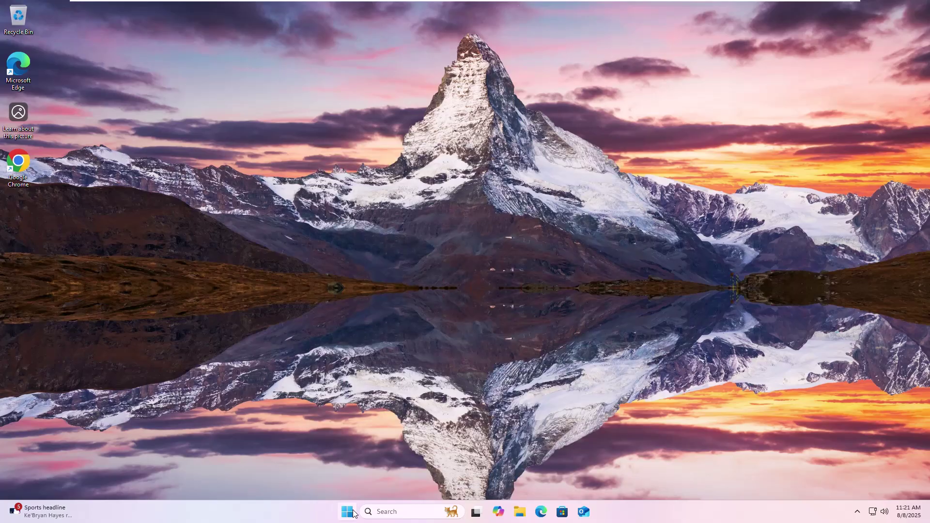
text(power sh)
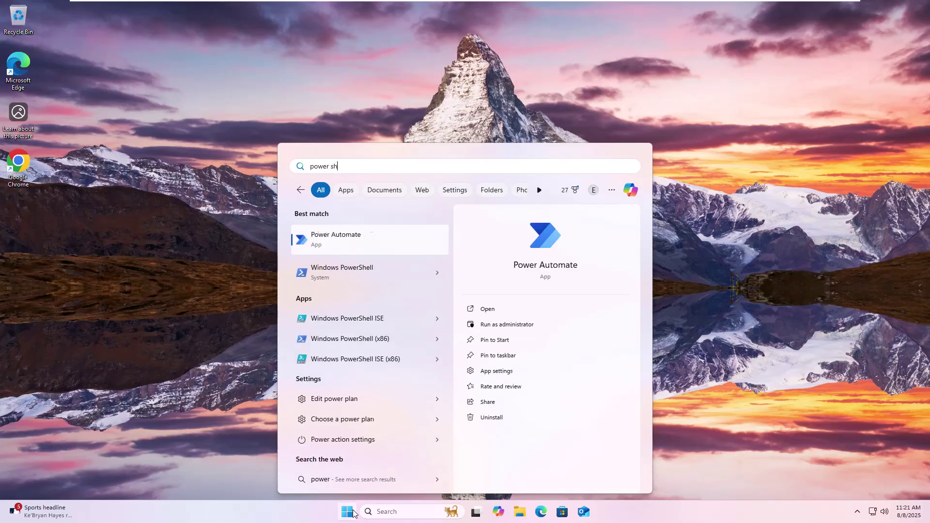
text(ell)
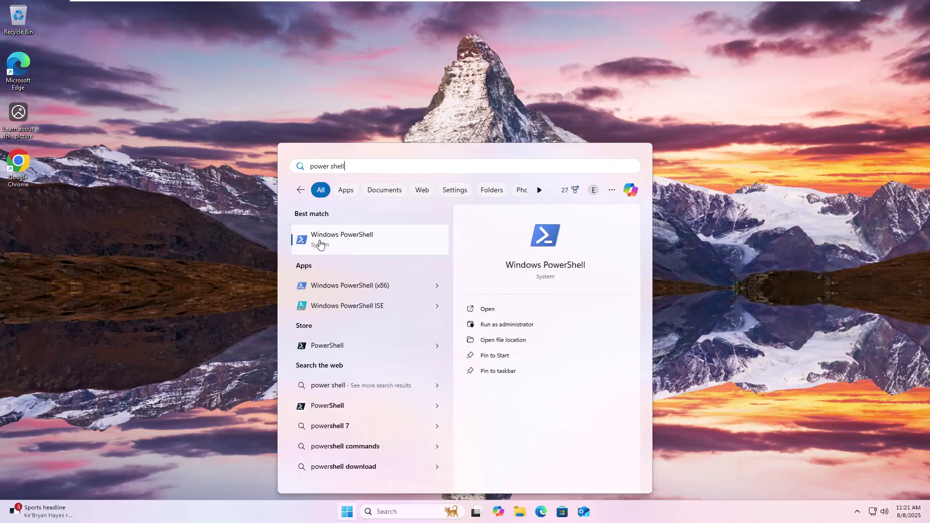
right_click(320, 245)
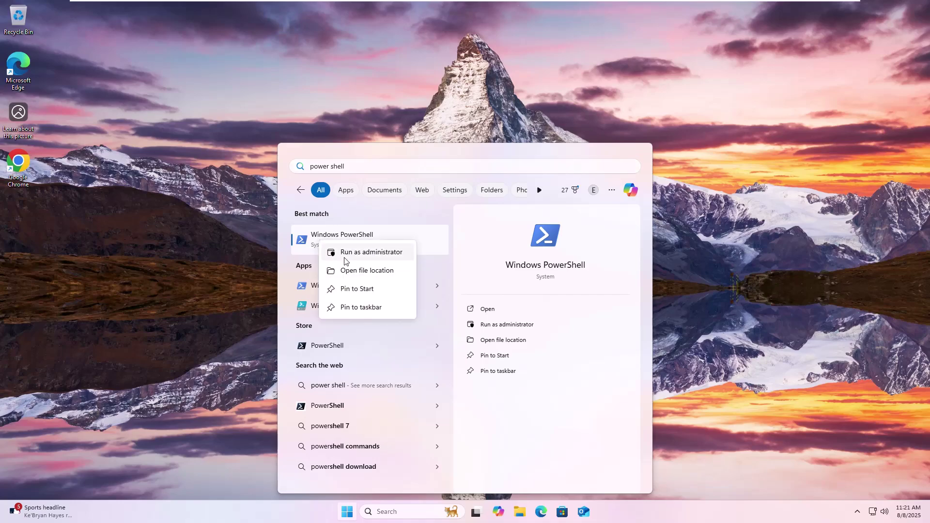
click(371, 252)
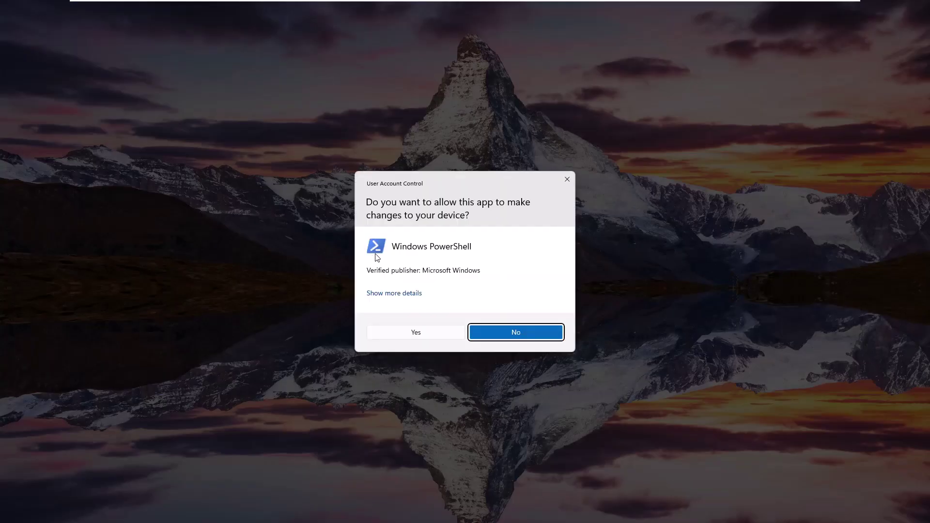
Approve the administrator prompt so PowerShell opens elevated for sfc /scannow
click(414, 333)
text(sfc /sca)
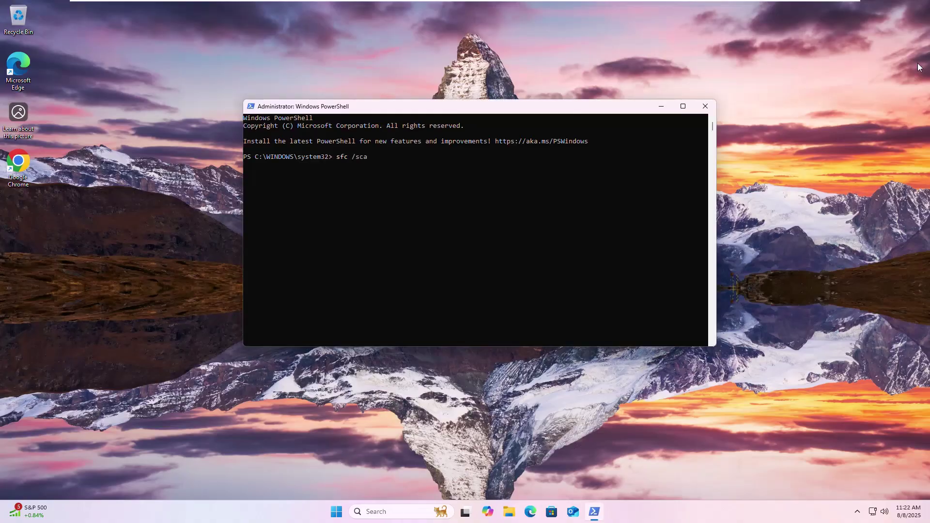
text(nnow)
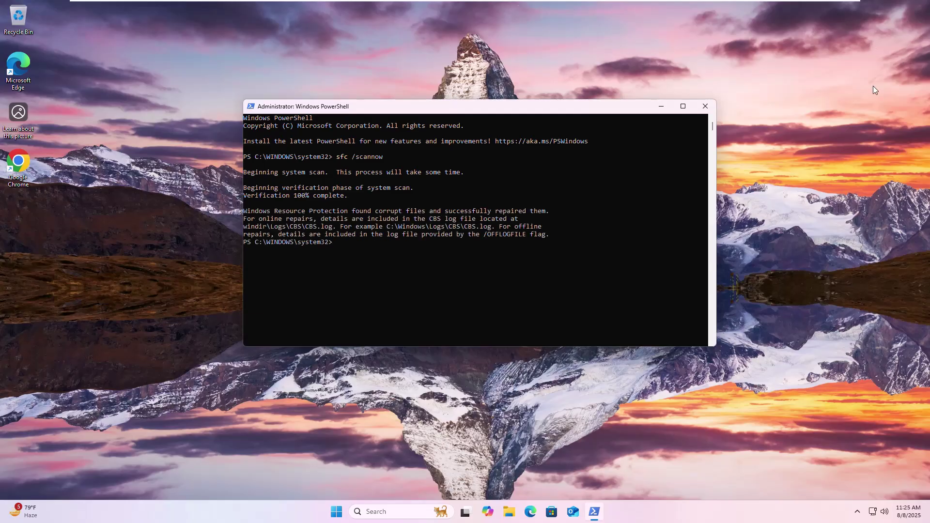
Close the elevated PowerShell window before restarting the PC
click(705, 106)
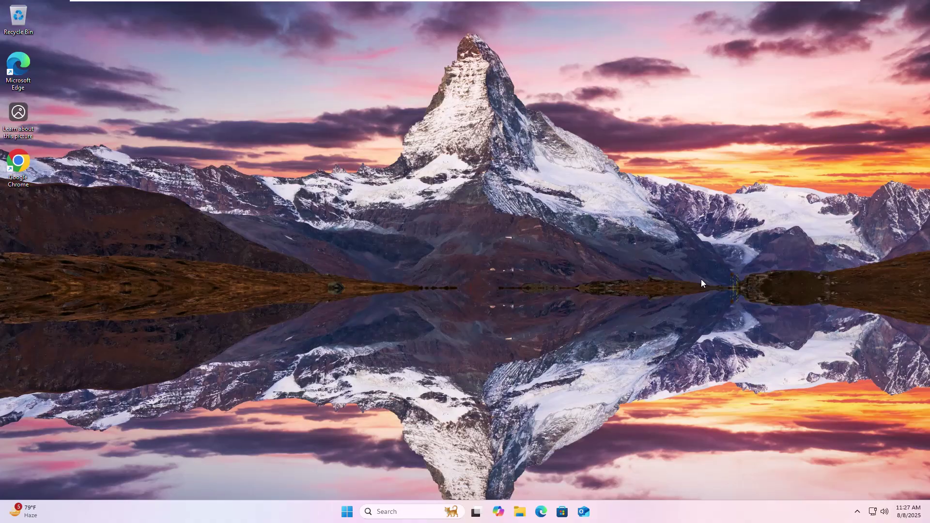
Search Start for 'windows security' and open the Windows Security app
click(347, 512)
text(wind)
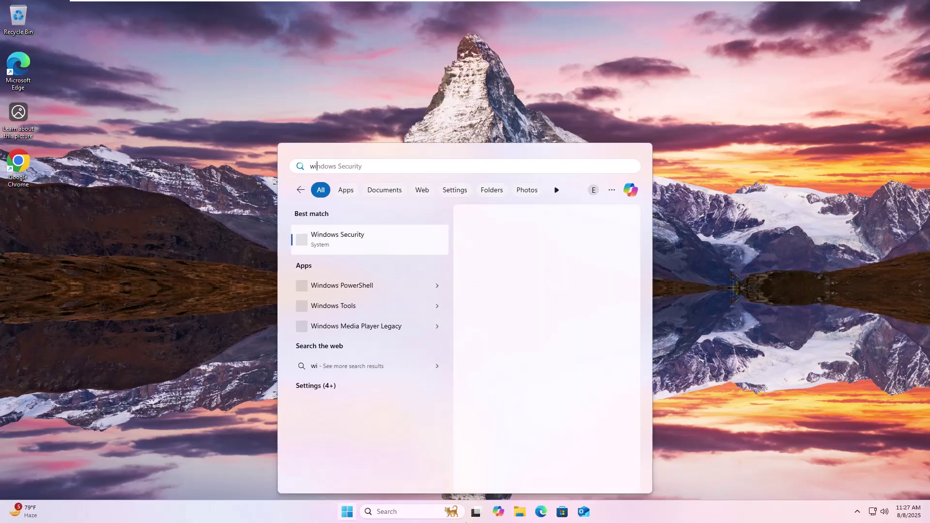
text(ows s)
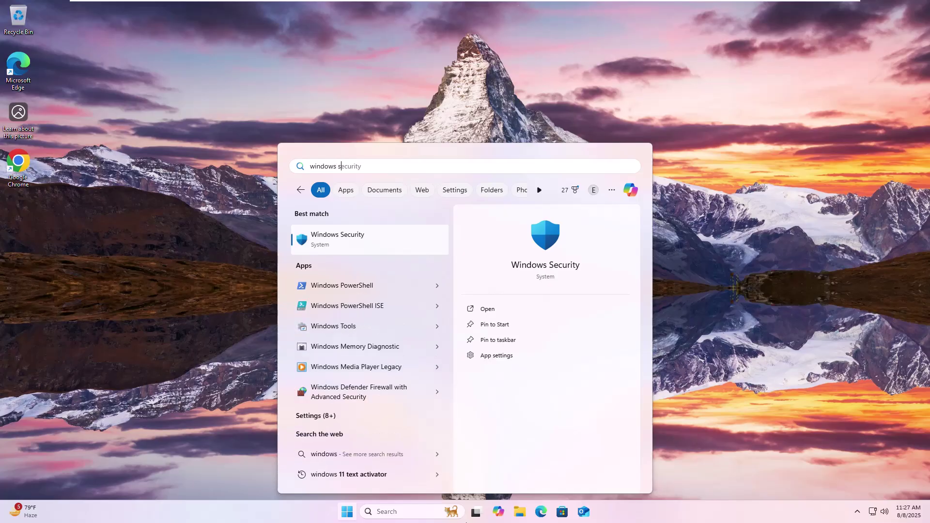
text(ecurity)
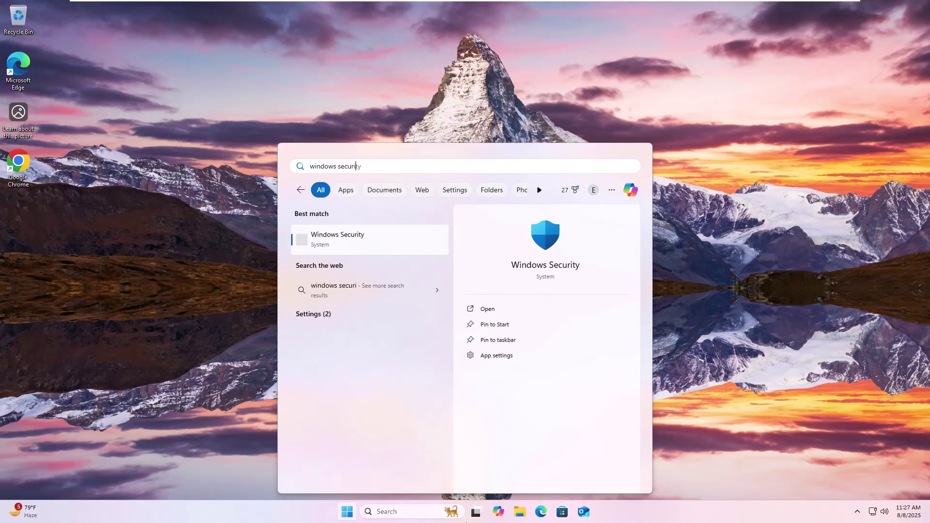
click(337, 239)
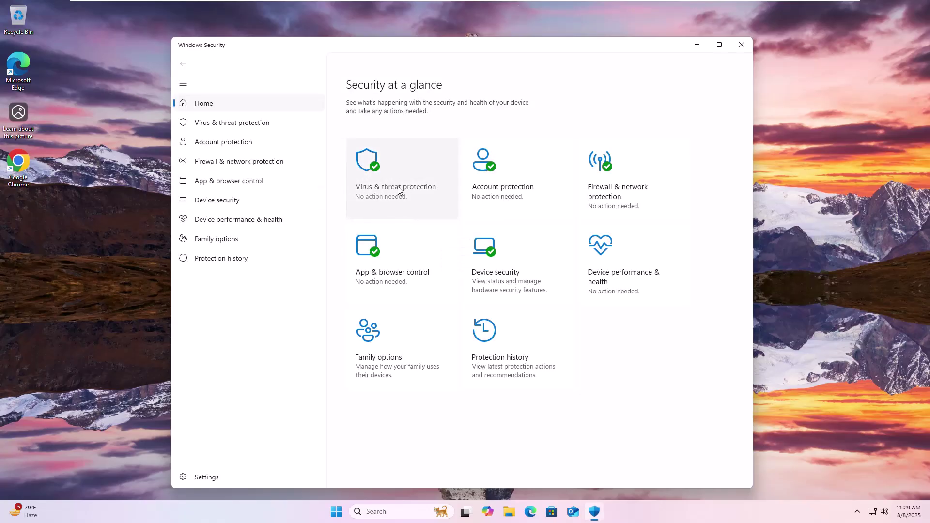
Run a Quick scan under Virus & threat protection, then close Windows Security
click(398, 191)
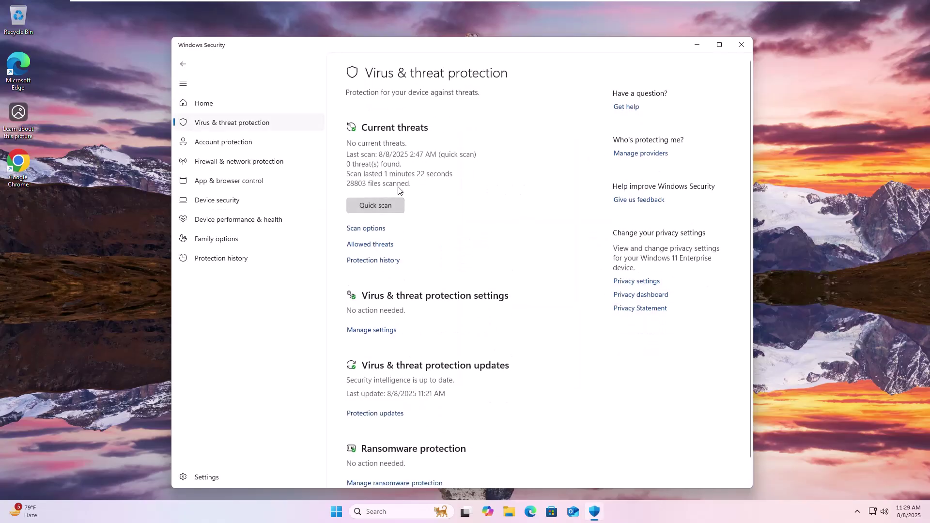
click(372, 210)
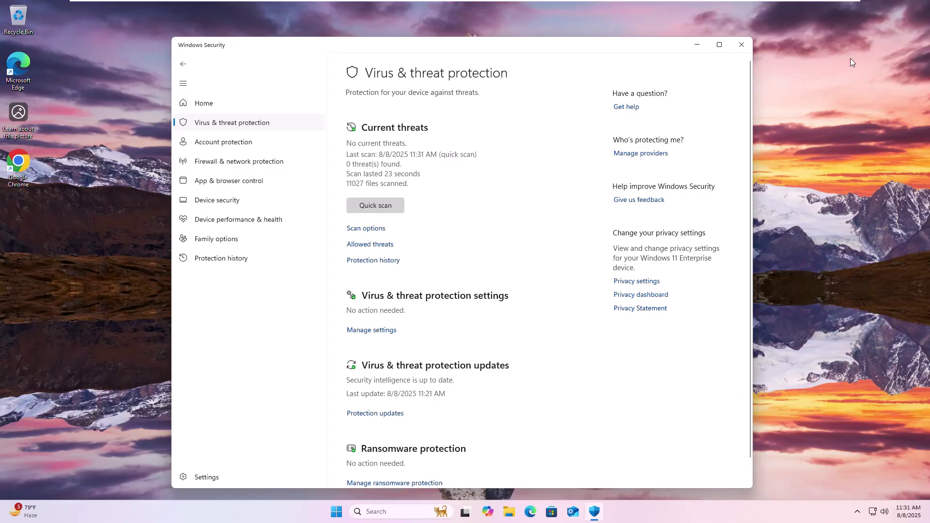
click(742, 48)
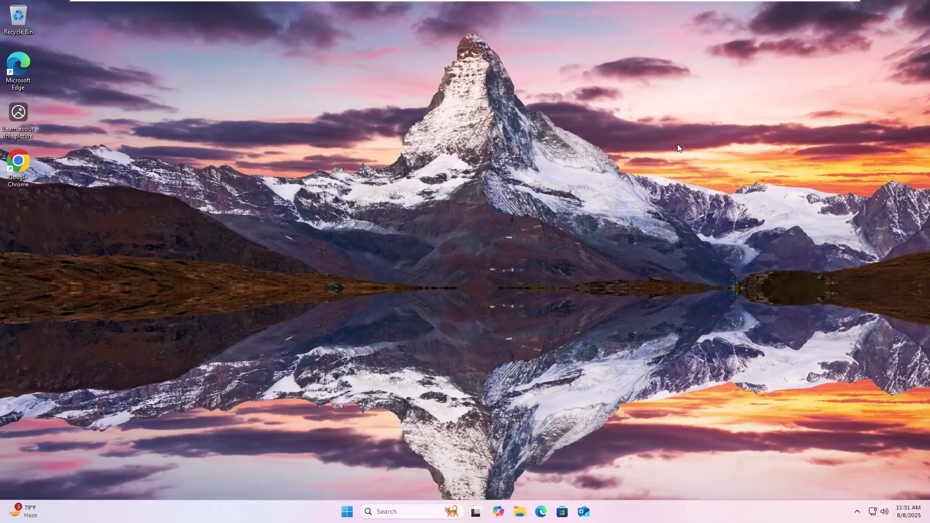